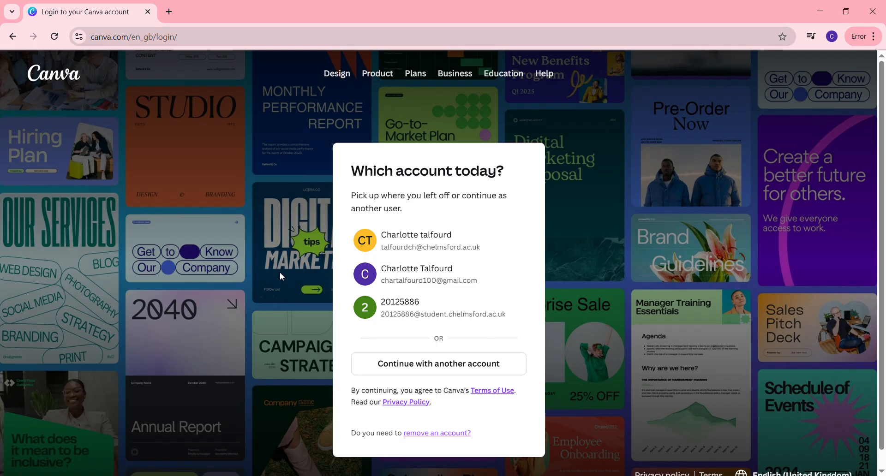
Log in with the saved student account, enter the emailed login code and dismiss the Pro trial offer
left_click(373, 308)
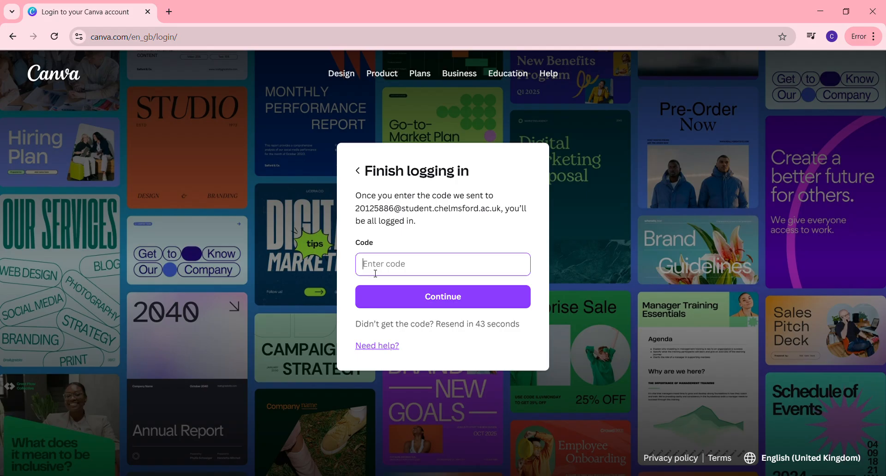
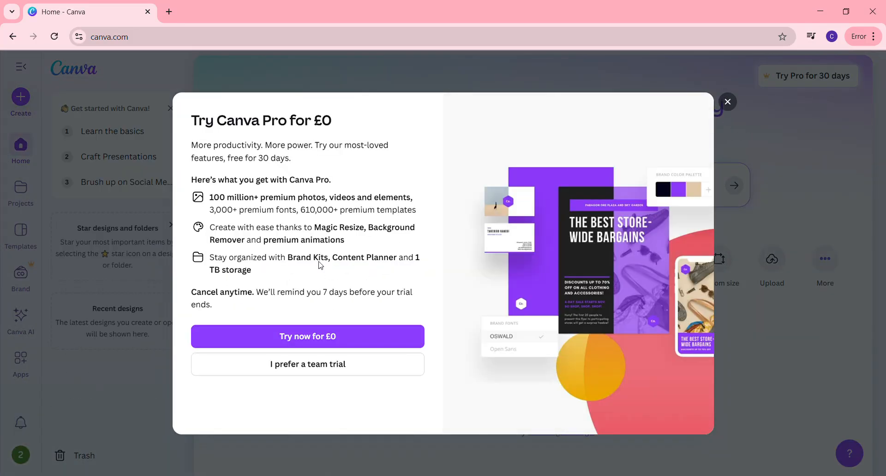
left_click(728, 102)
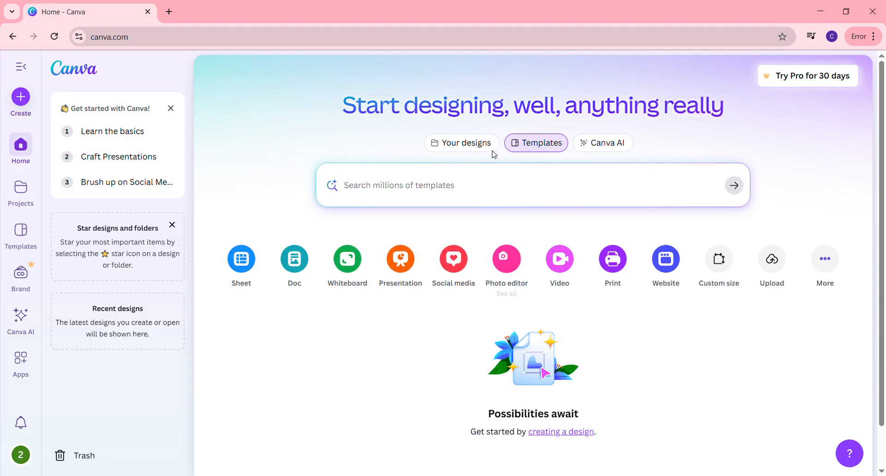
Search the templates for "Comic book" and look through the resulting designs
left_click(430, 183)
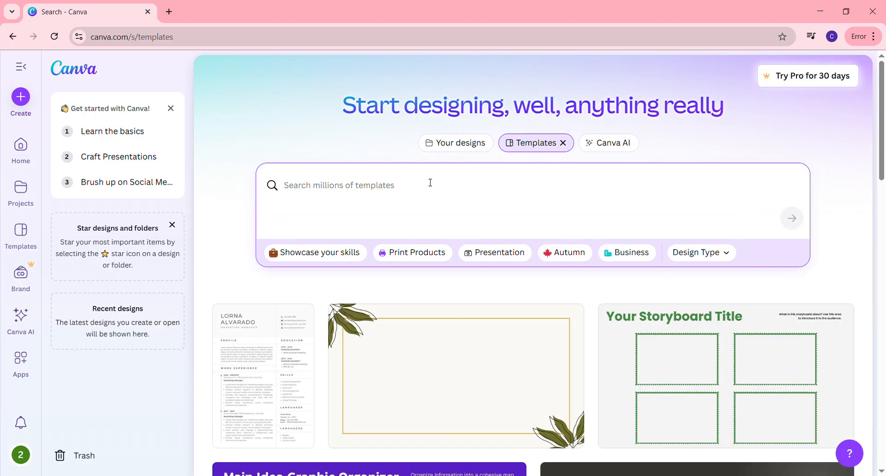
type("Comic book")
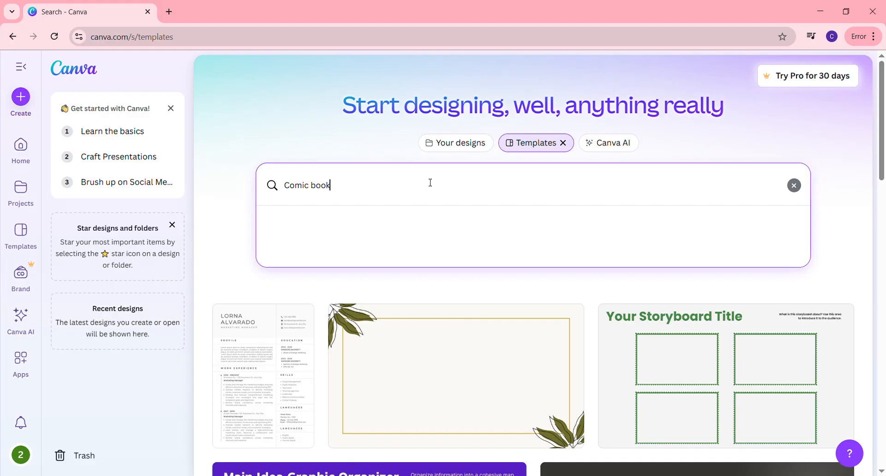
key("Return")
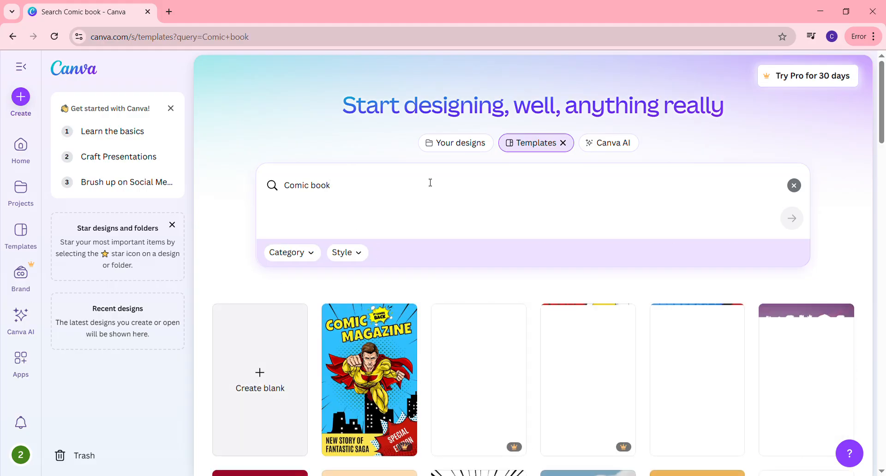
scroll(443, 368, "down", 5)
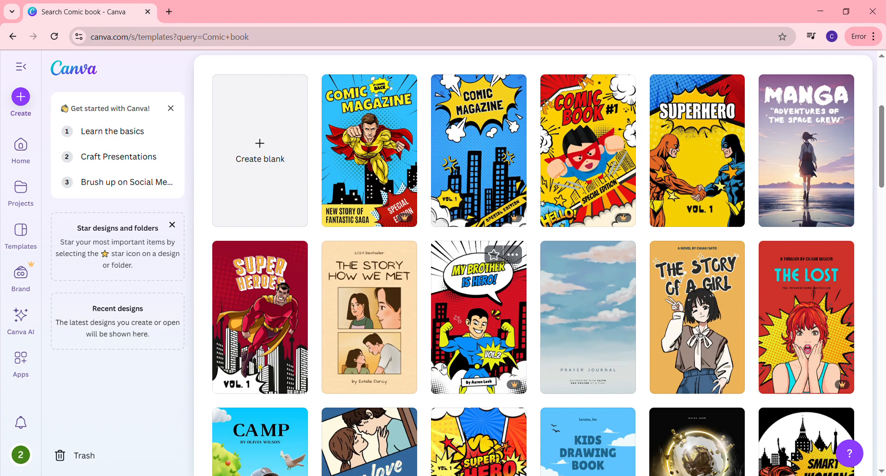
scroll(443, 368, "down", 9)
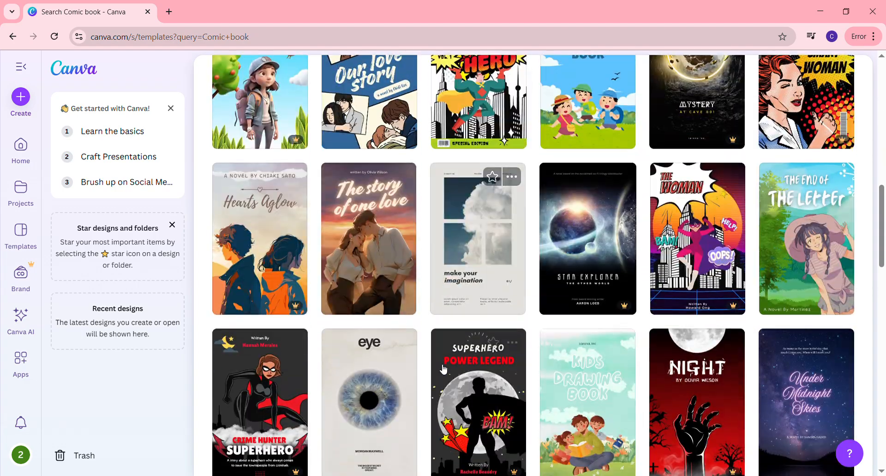
scroll(444, 369, "down", 10)
scroll(441, 368, "up", 7)
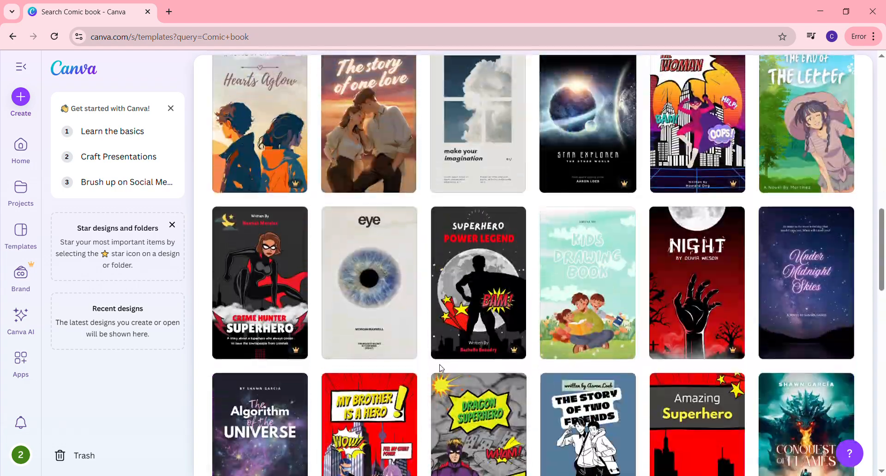
Refine the template search to "Comic book layout" and look through the layout designs
scroll(441, 368, "up", 16)
left_click(374, 182)
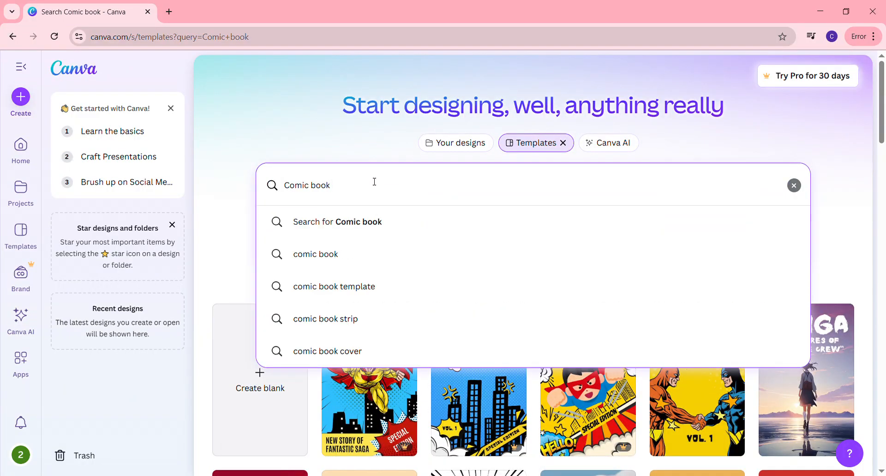
type("layout")
key("Return")
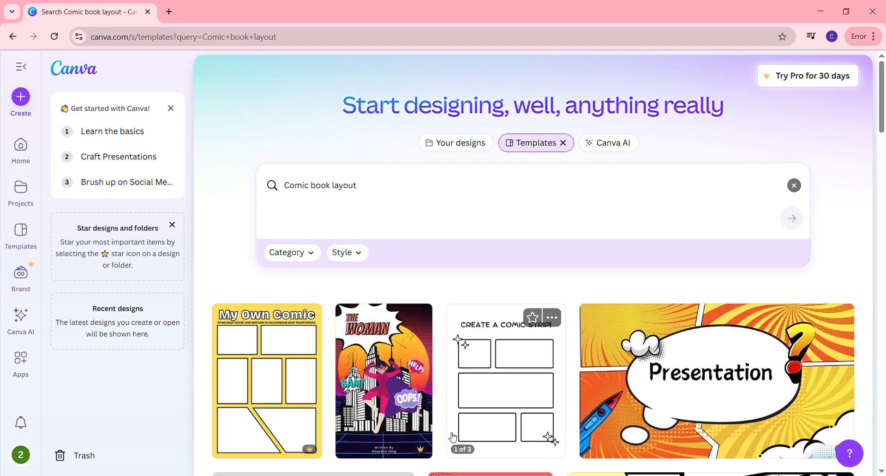
scroll(452, 437, "down", 10)
scroll(453, 437, "down", 8)
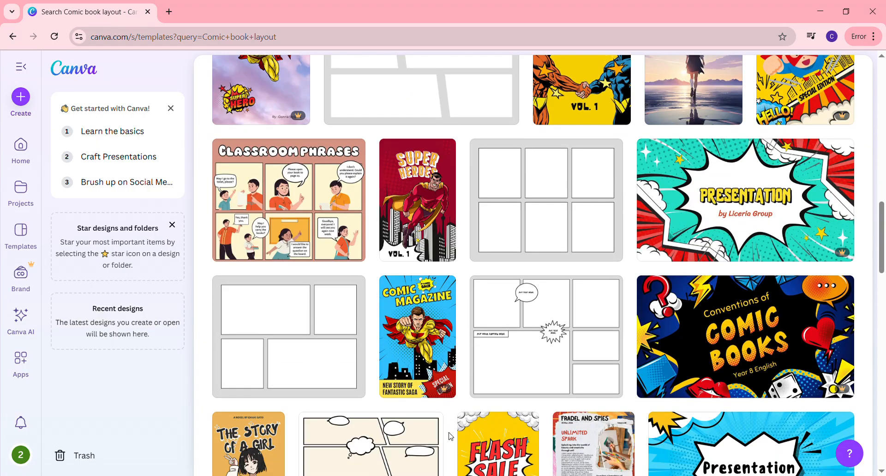
Replace the template search with "presentation children"
scroll(450, 436, "up", 20)
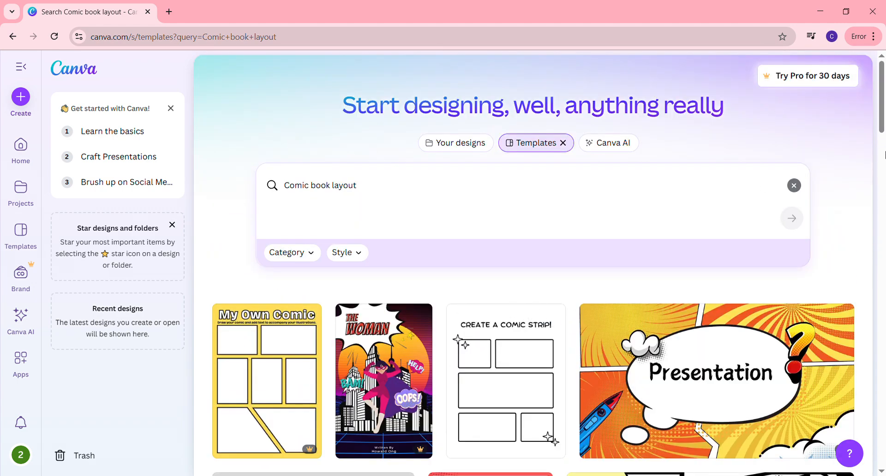
left_click(794, 186)
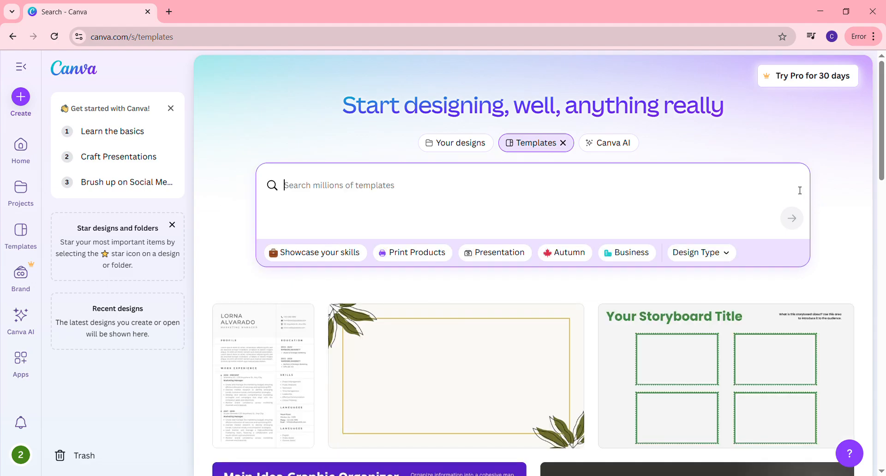
type("presentati")
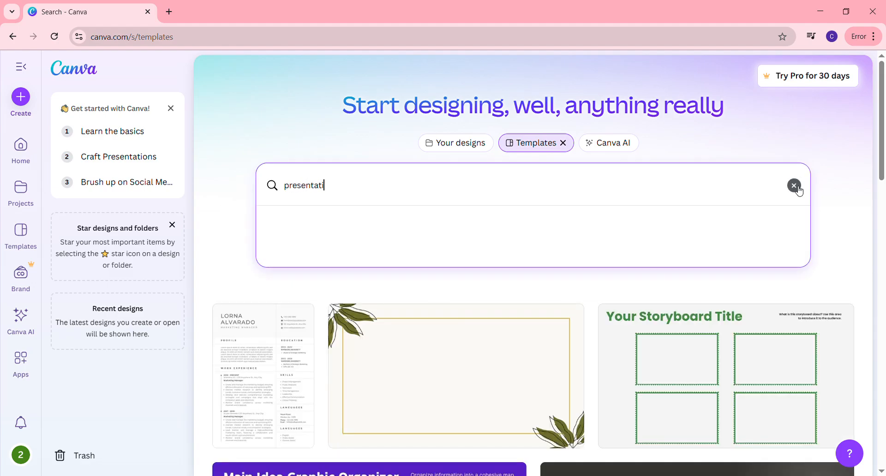
type("on ch")
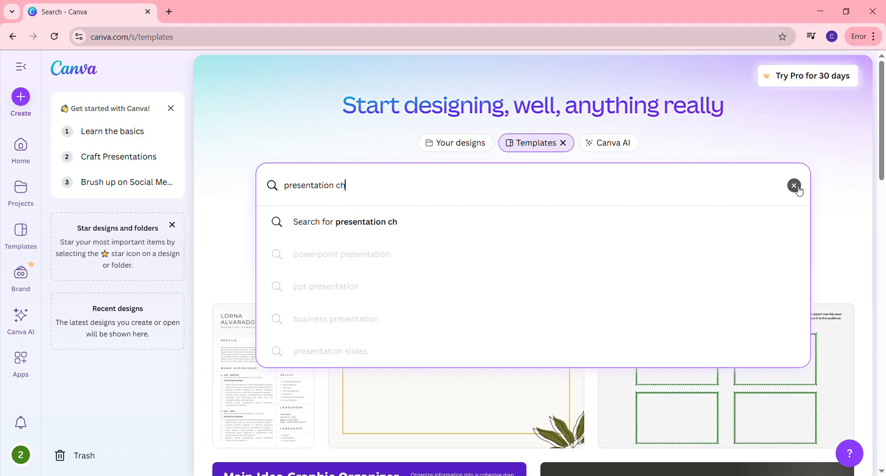
type("ildren")
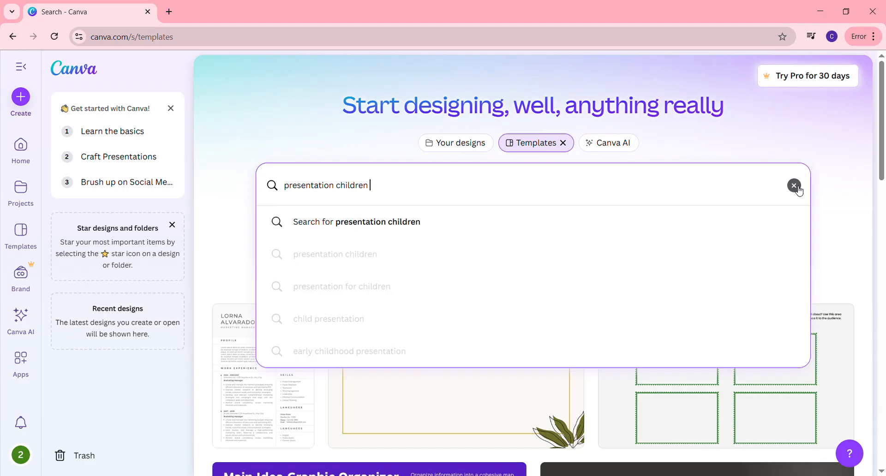
key("Return")
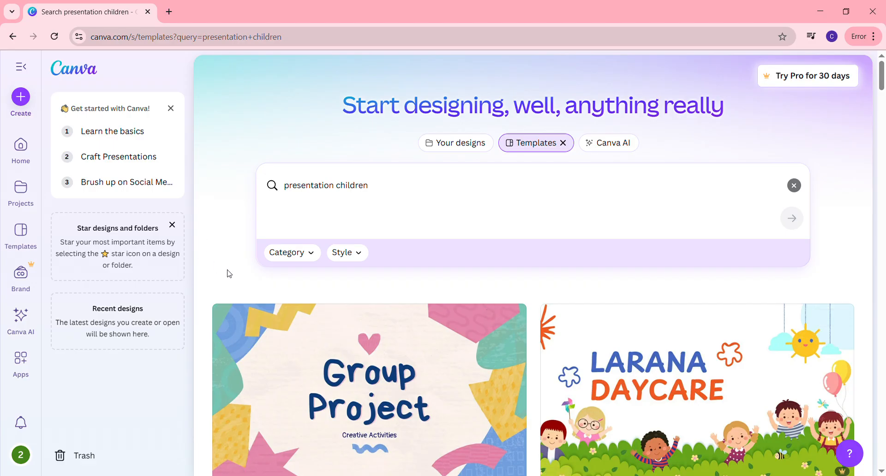
Browse the children's presentation templates to compare their styles and find a suitable design
scroll(283, 410, "down", 9)
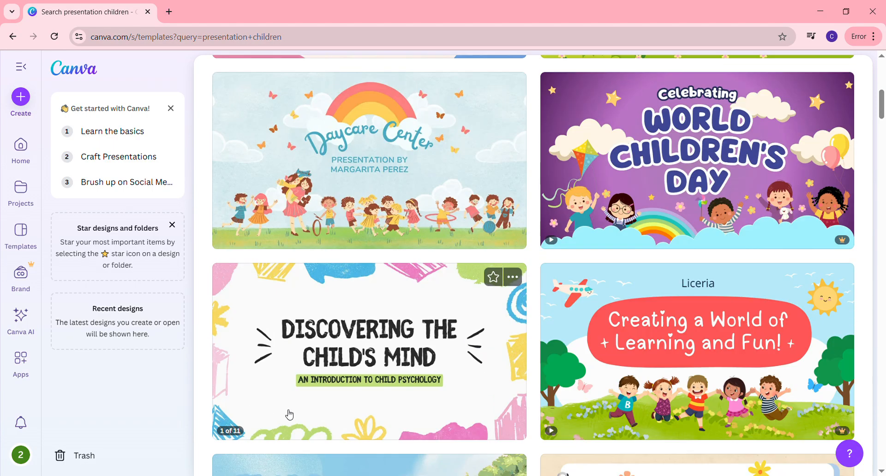
scroll(289, 415, "down", 18)
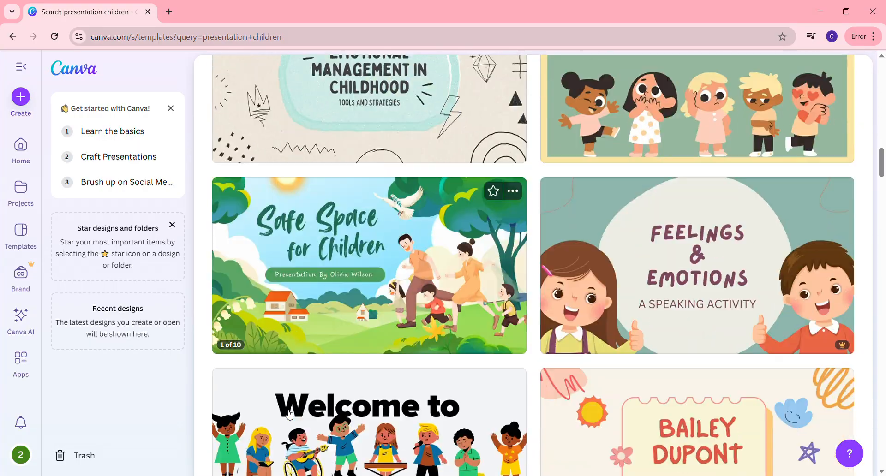
scroll(289, 415, "down", 6)
scroll(289, 415, "up", 20)
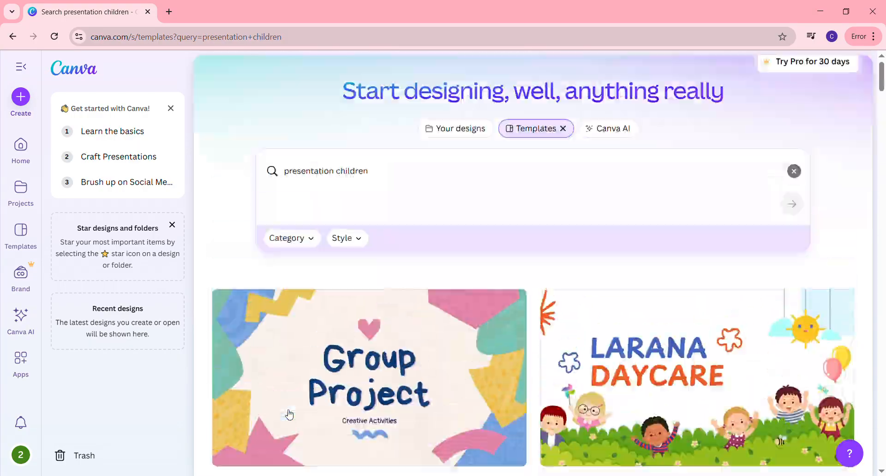
scroll(289, 415, "down", 3)
scroll(290, 415, "down", 8)
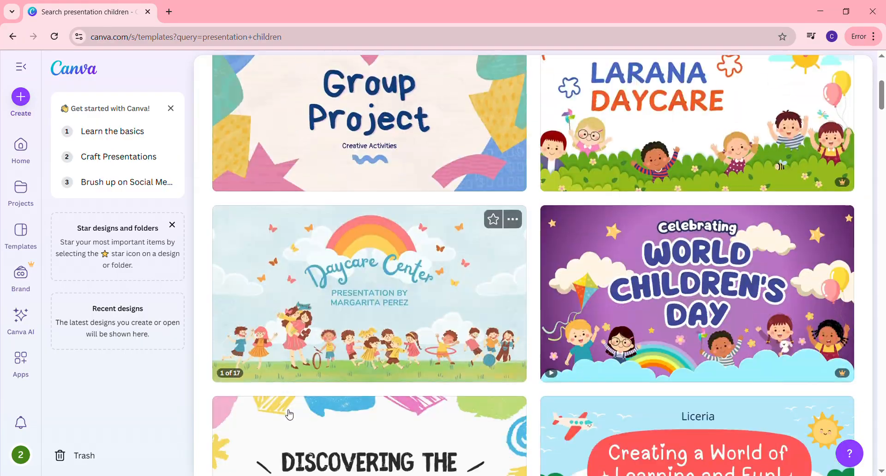
scroll(290, 415, "up", 6)
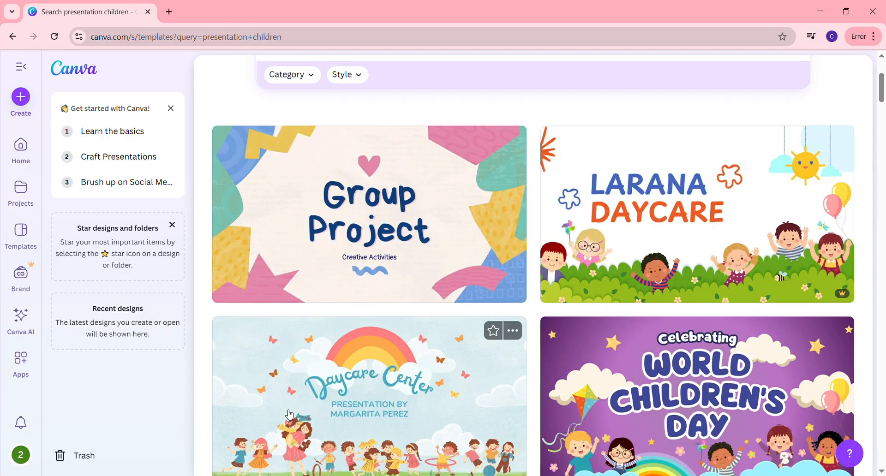
scroll(289, 415, "up", 4)
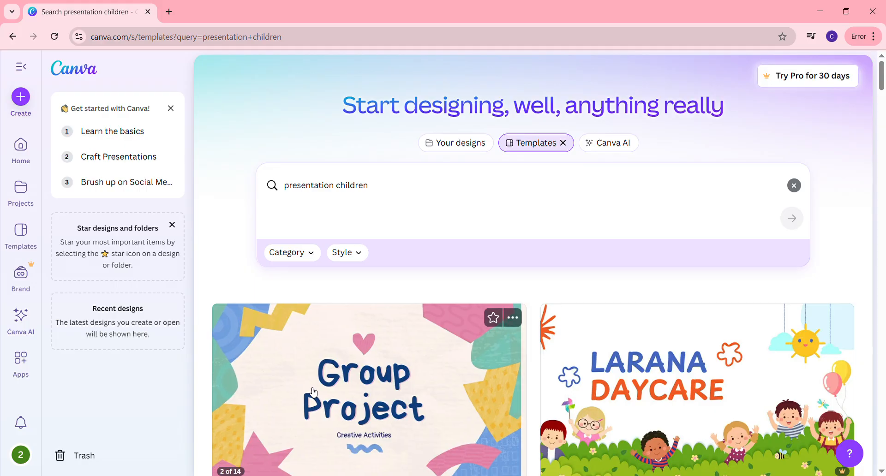
scroll(300, 390, "down", 9)
scroll(313, 392, "down", 13)
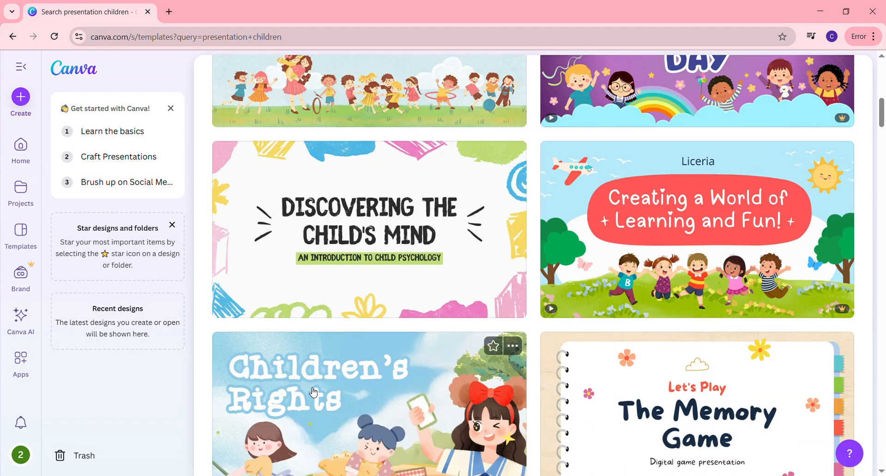
scroll(313, 392, "up", 8)
scroll(313, 393, "up", 5)
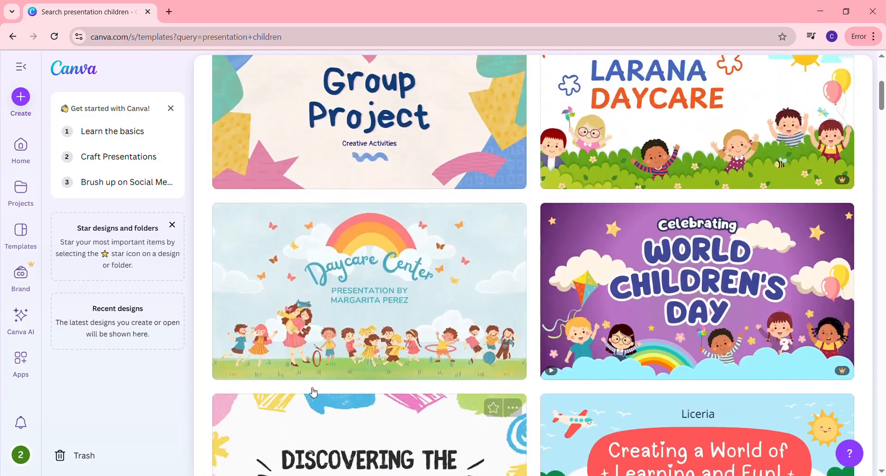
scroll(313, 392, "down", 3)
scroll(313, 392, "up", 10)
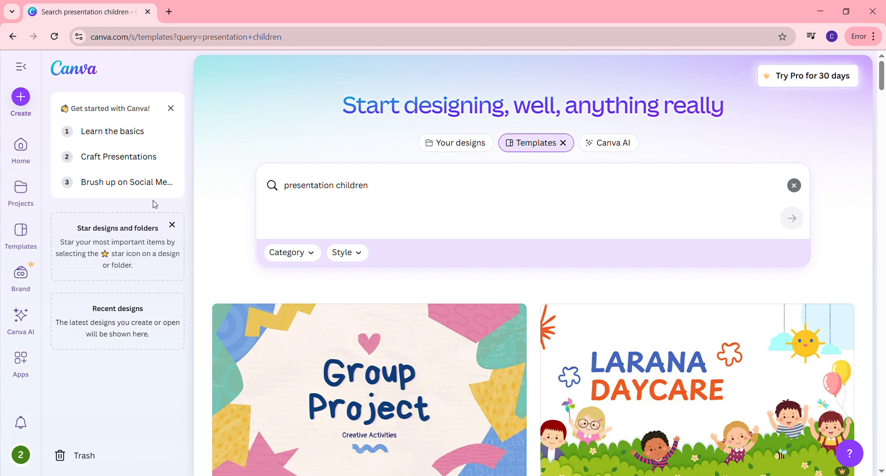
Open the preview of the blue rainbow Daycare Center presentation template and browse the similar designs below it
scroll(384, 380, "down", 4)
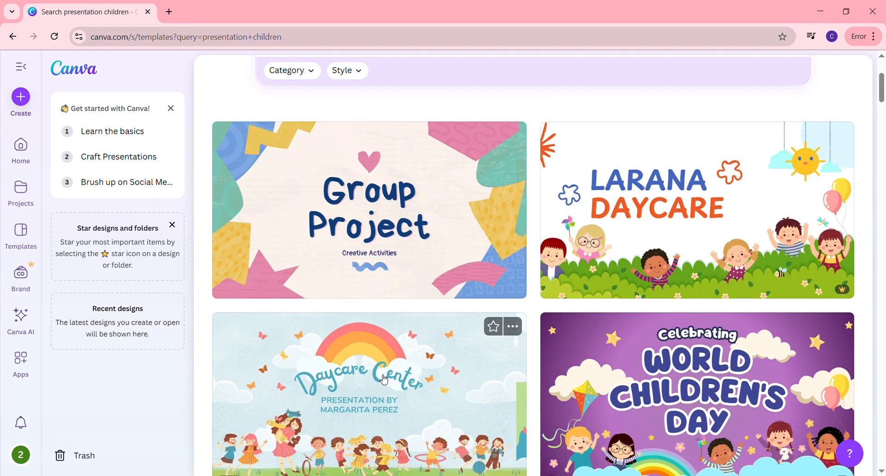
scroll(384, 380, "down", 2)
left_click(357, 318)
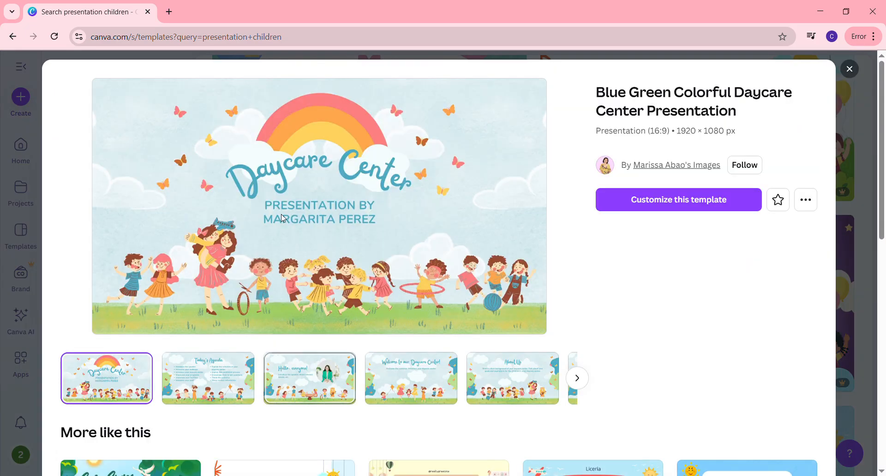
scroll(423, 290, "down", 5)
scroll(426, 293, "down", 2)
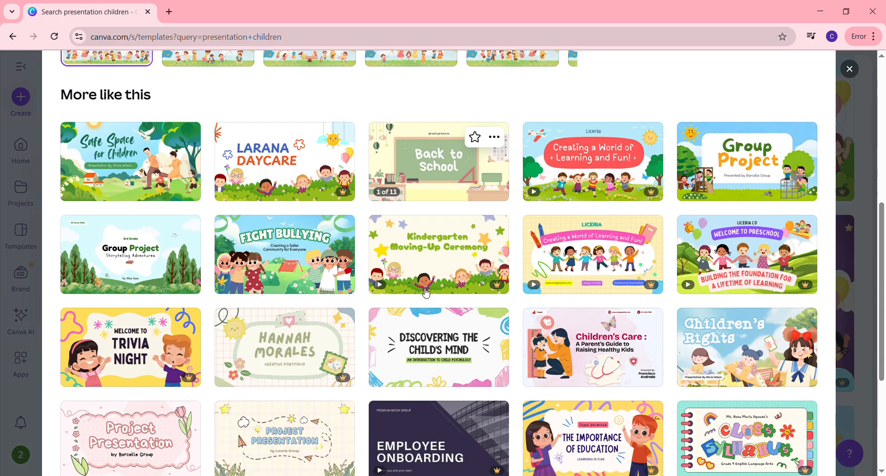
scroll(426, 294, "down", 2)
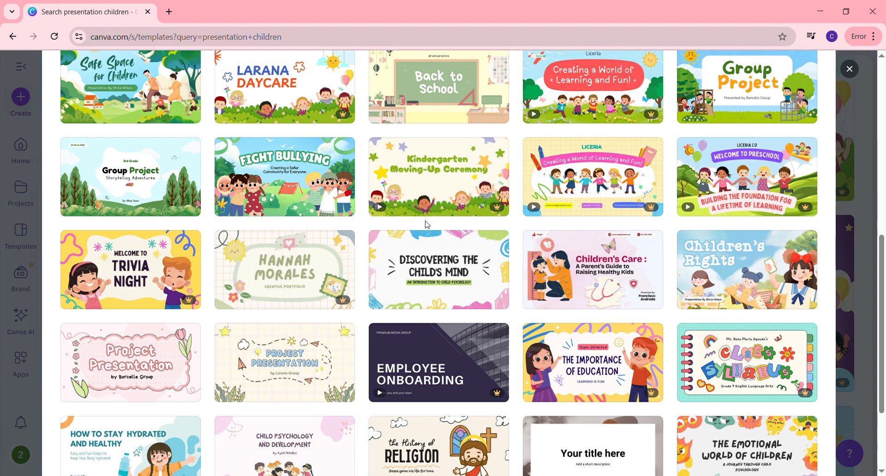
scroll(427, 225, "up", 2)
scroll(427, 225, "up", 7)
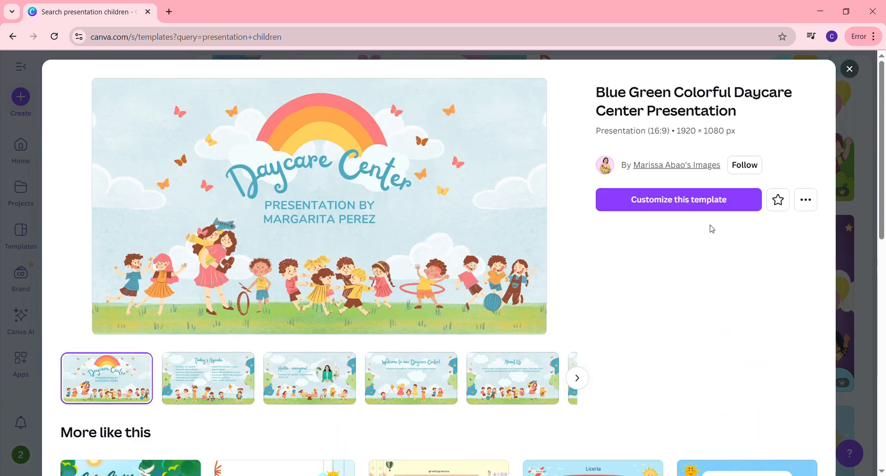
Start customizing the Blue Green Colorful Daycare Center Presentation template and look through its page thumbnails in the editor
left_click(697, 203)
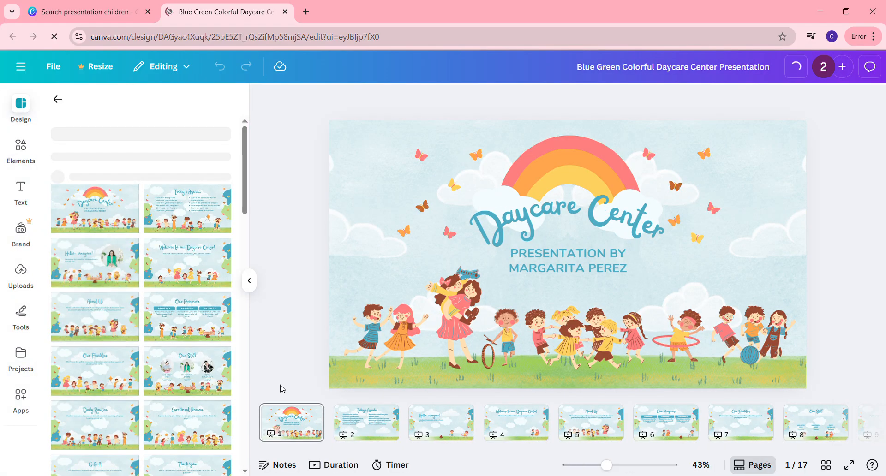
scroll(478, 441, "down", 7)
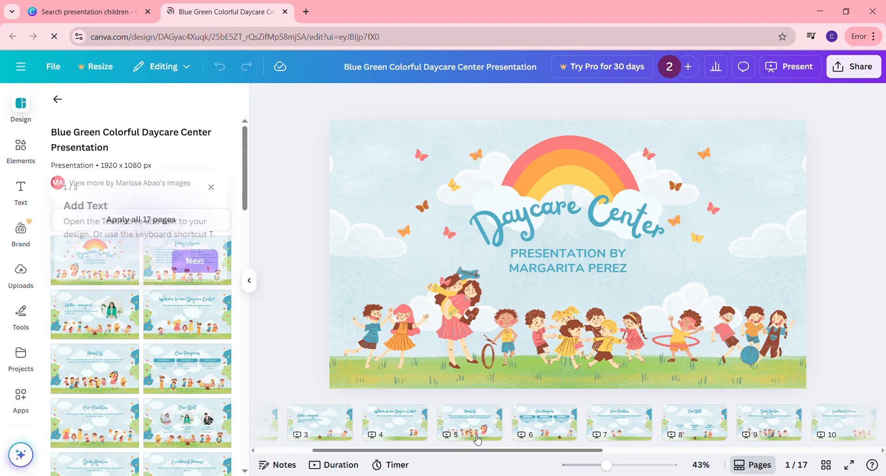
scroll(478, 441, "up", 6)
scroll(478, 440, "up", 1)
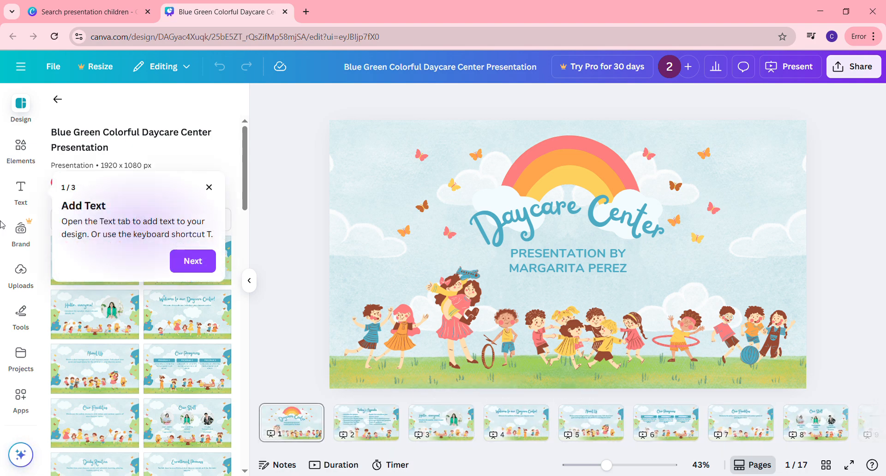
Look through the Elements library to see the available shapes, graphics, tables, photos, charts, frames and mockups, dismissing the Add Text tip
left_click(28, 148)
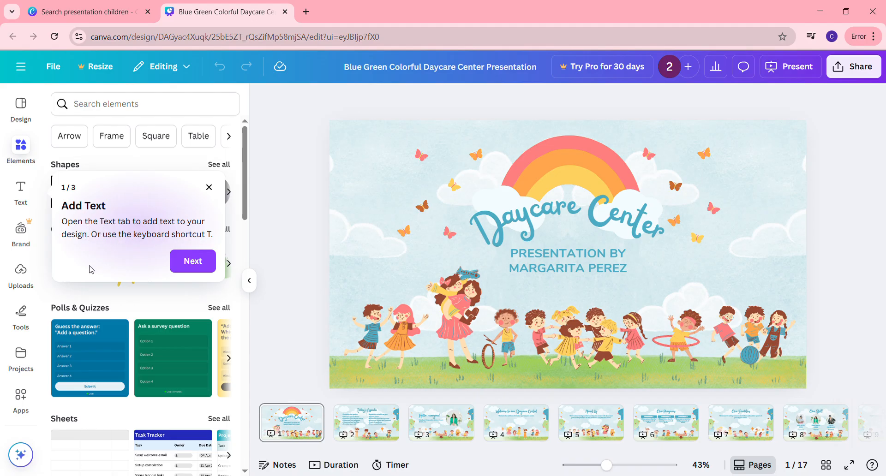
left_click(209, 187)
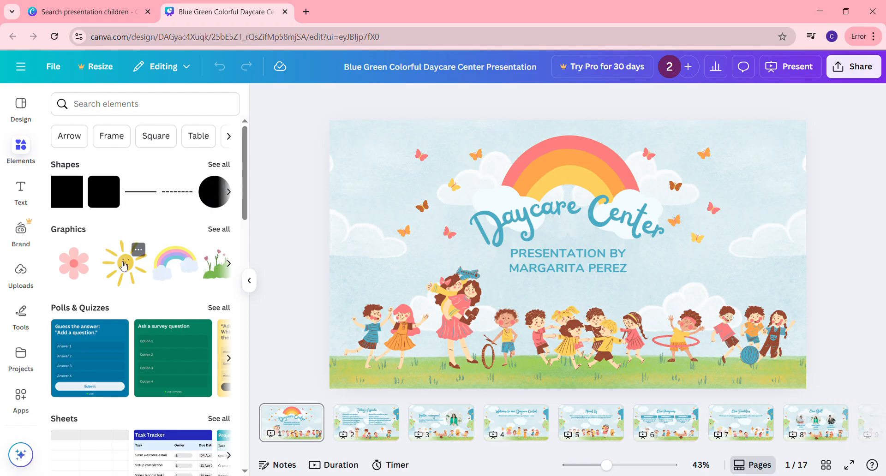
scroll(119, 314, "down", 3)
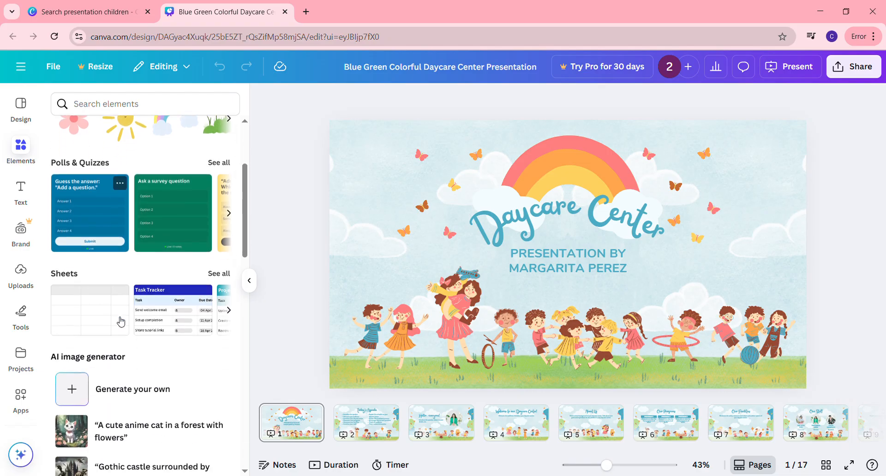
scroll(120, 322, "down", 3)
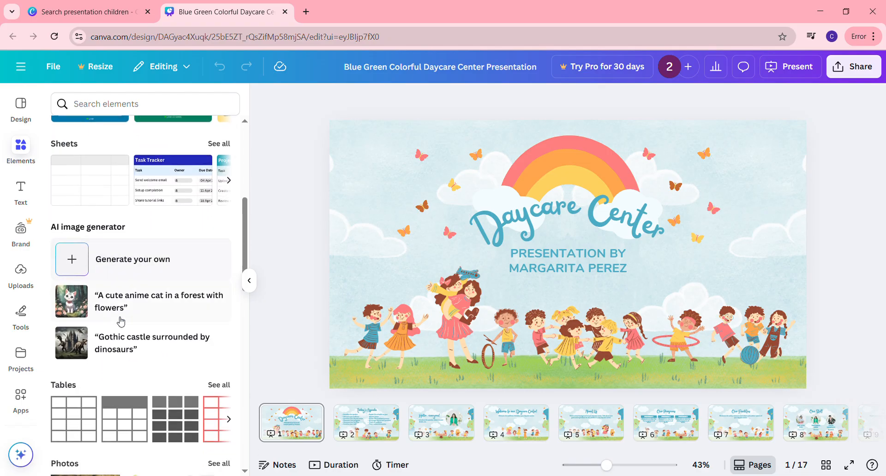
scroll(120, 322, "down", 1)
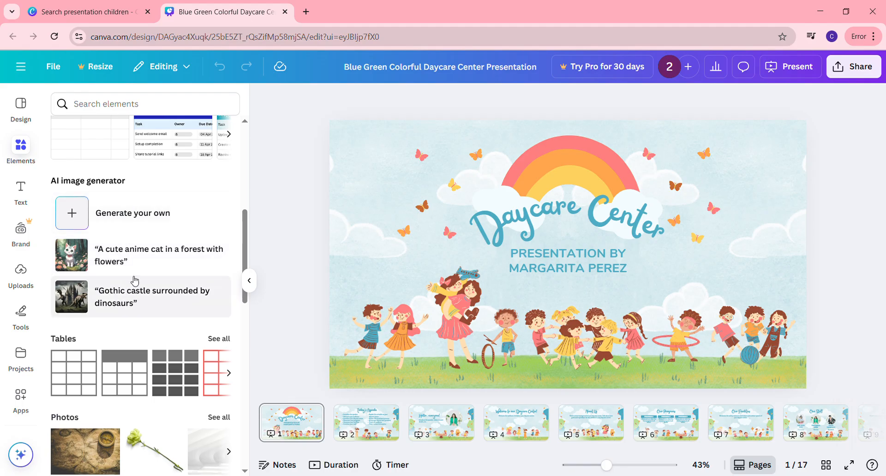
scroll(134, 280, "down", 4)
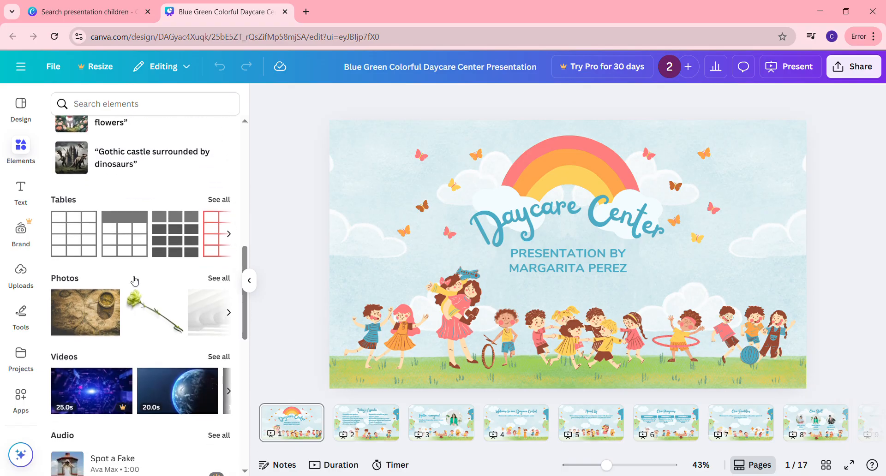
scroll(132, 280, "down", 1)
scroll(111, 314, "down", 5)
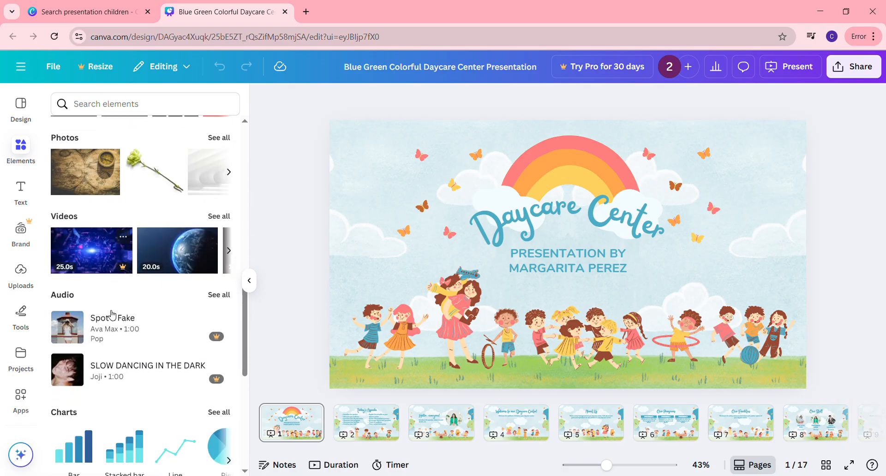
scroll(110, 314, "down", 5)
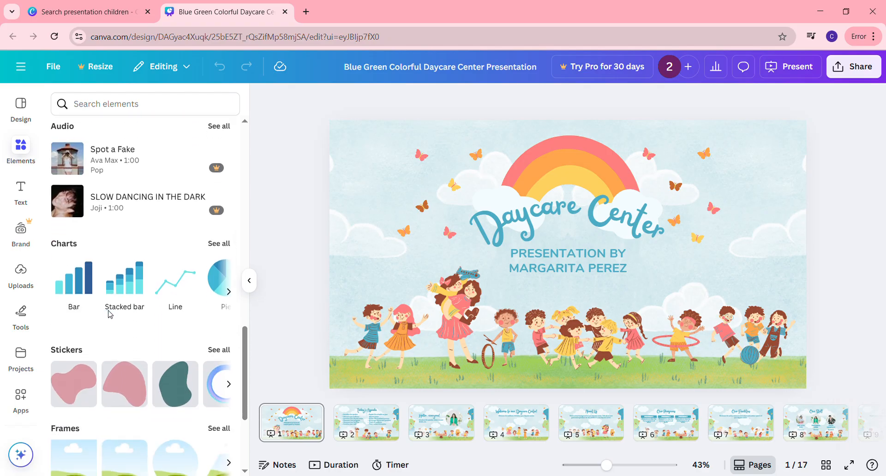
scroll(110, 314, "down", 1)
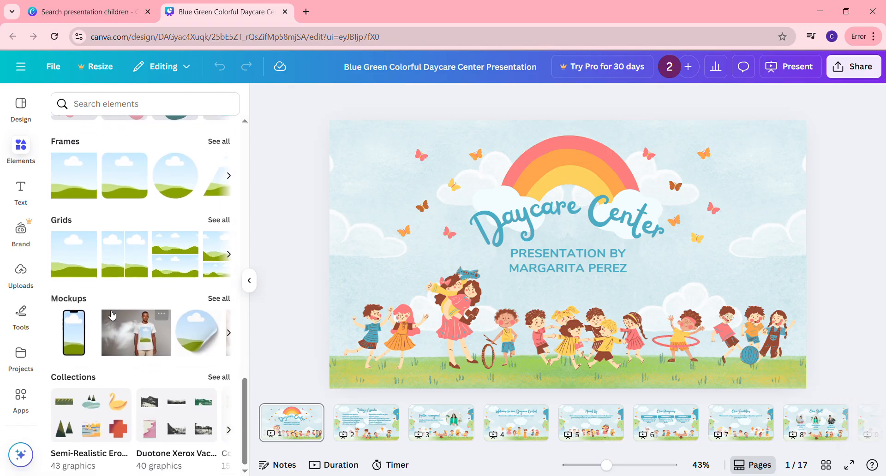
scroll(111, 315, "up", 6)
scroll(112, 315, "up", 15)
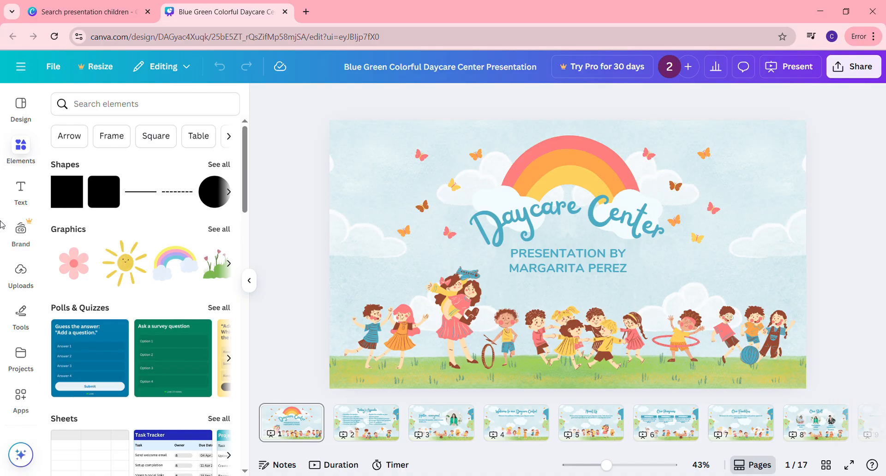
Review the text styles that can be added and the fonts available for the "Daycare Center" title
left_click(21, 189)
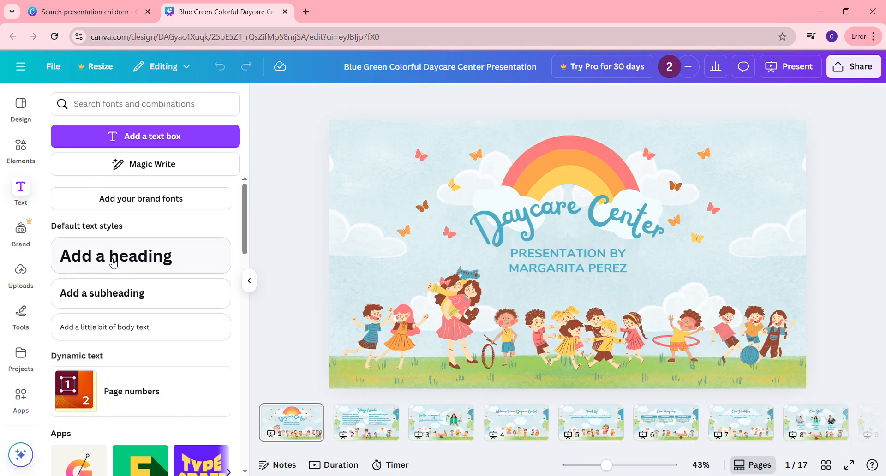
left_click(521, 199)
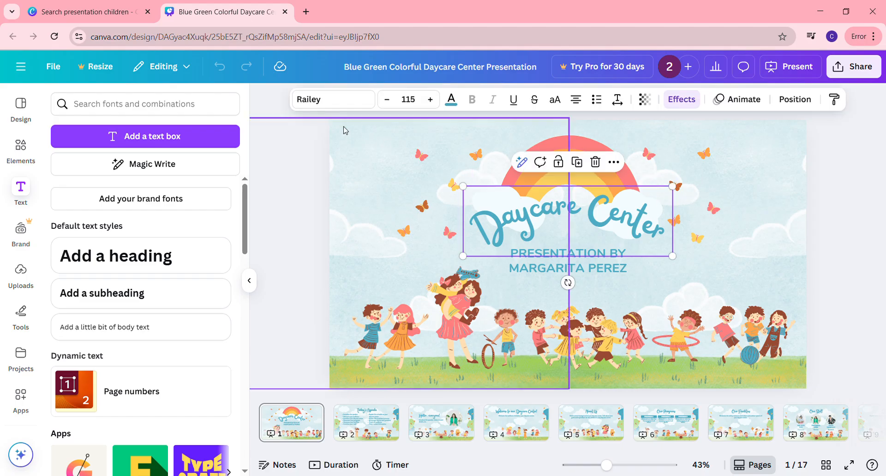
left_click(349, 108)
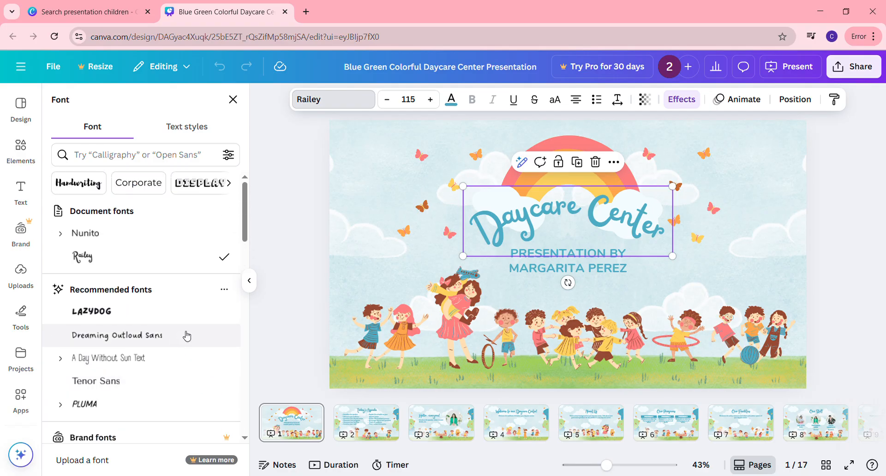
key("Escape")
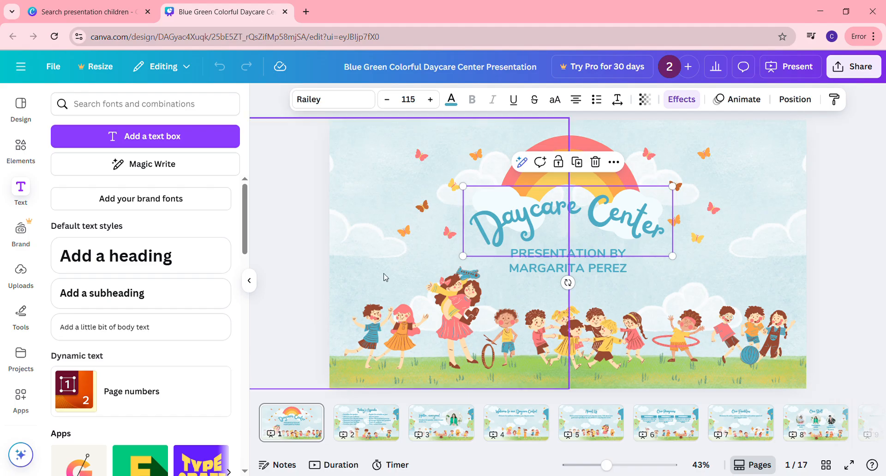
scroll(386, 277, "down", 1)
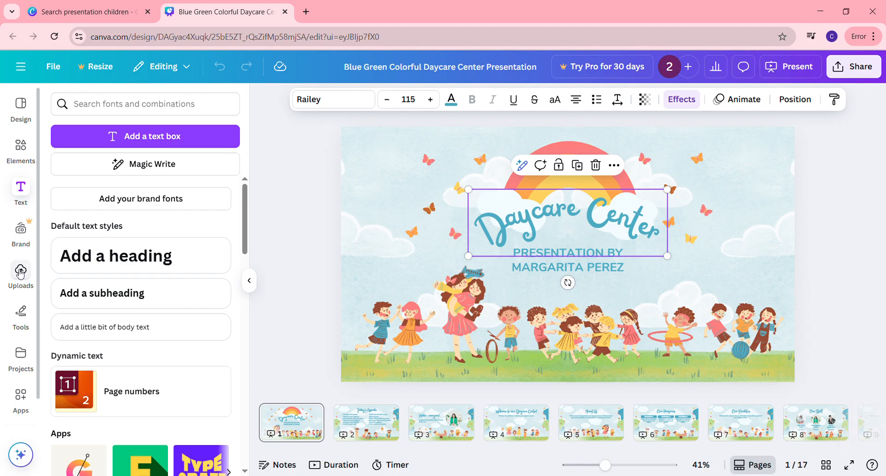
Check the quick actions offered for the selected title, then close them and deselect the title
left_click(20, 463)
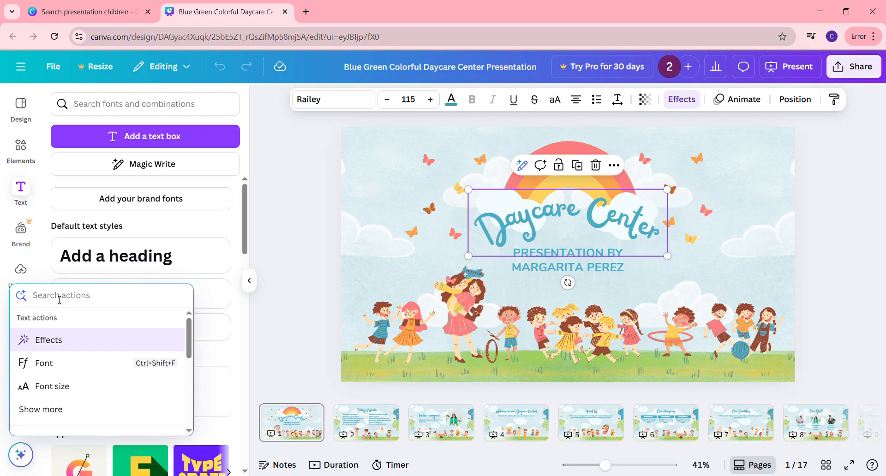
left_click(279, 301)
left_click(279, 305)
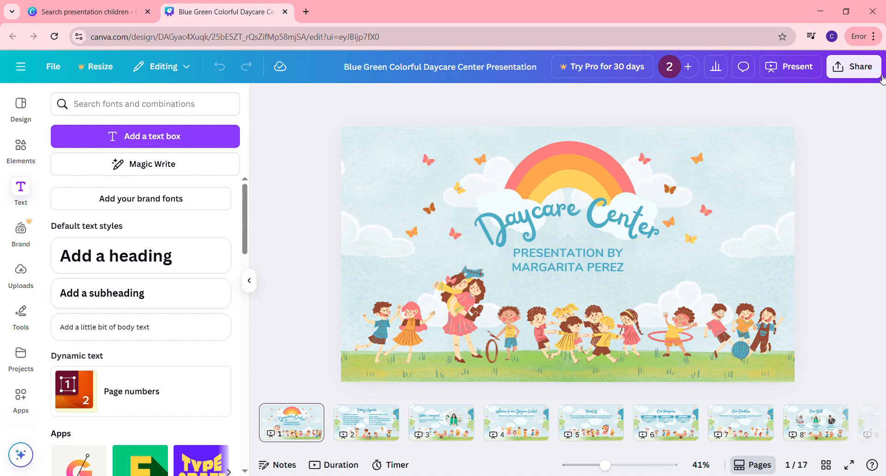
Download all 17 pages of the presentation as a PDF Print file with the RGB color profile
left_click(859, 68)
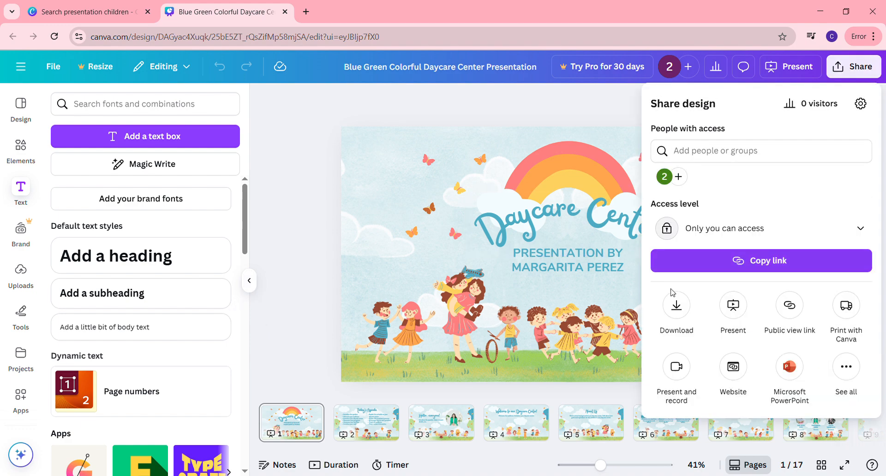
left_click(676, 305)
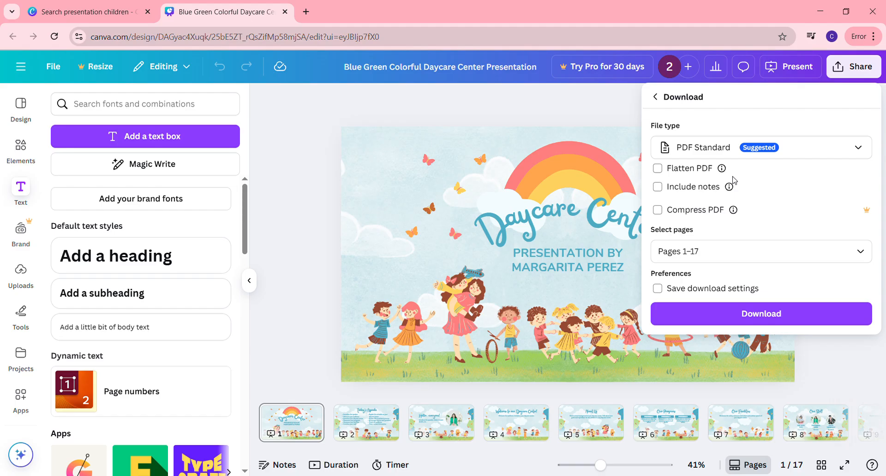
left_click(747, 157)
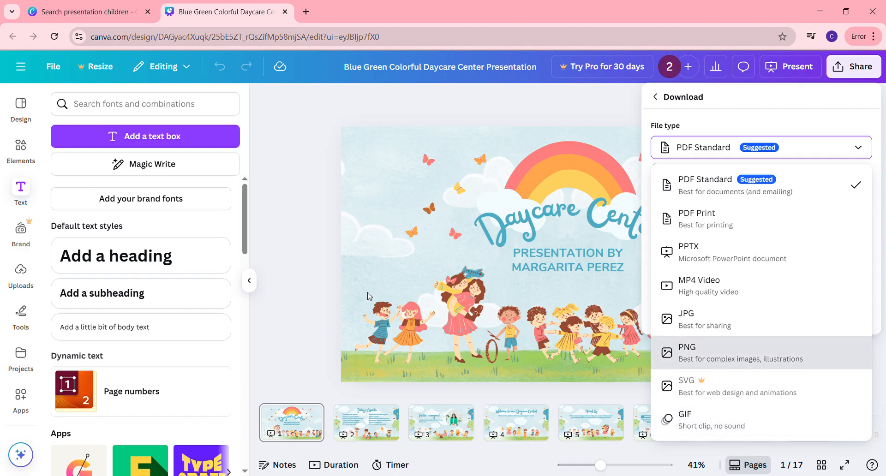
left_click(713, 210)
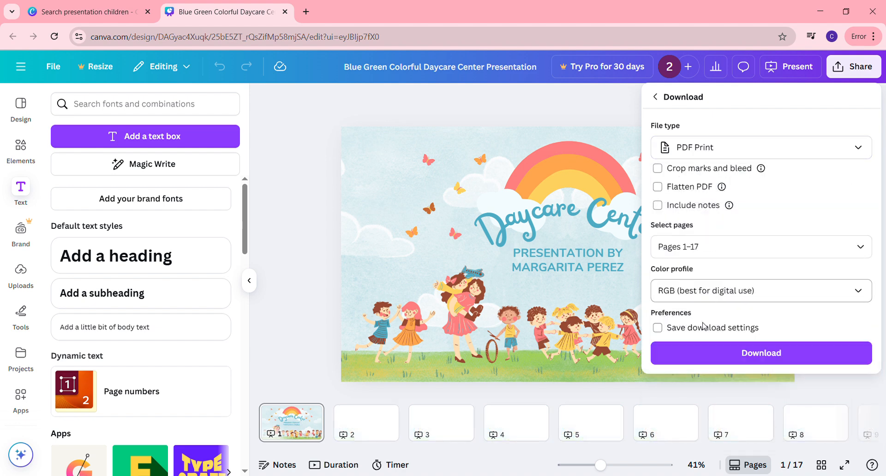
left_click(757, 356)
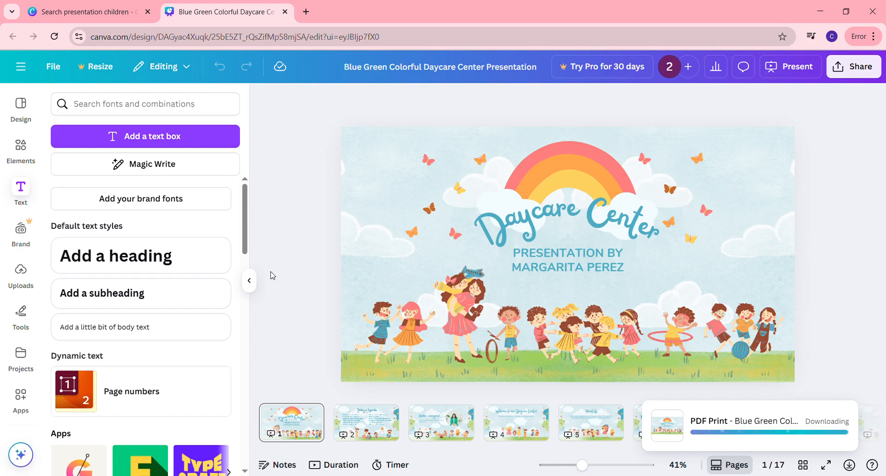
Enter a collaborator's full name for sharing the design, check the edit, comment and view permissions, and leave without sharing
left_click(689, 70)
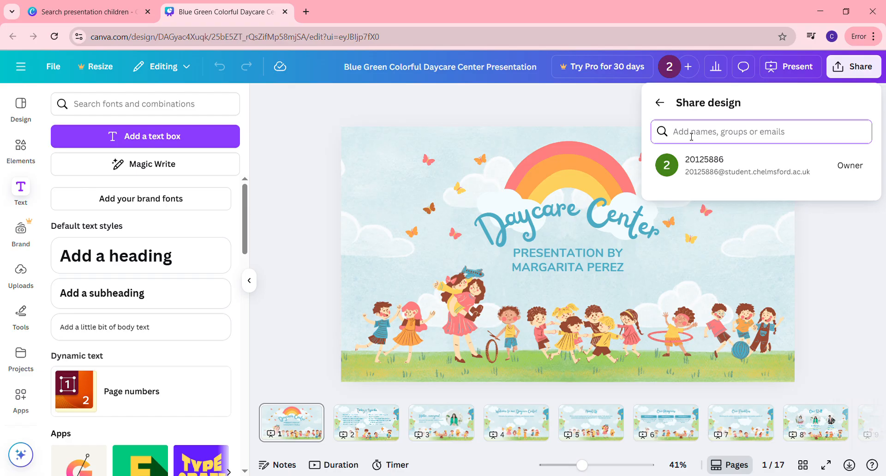
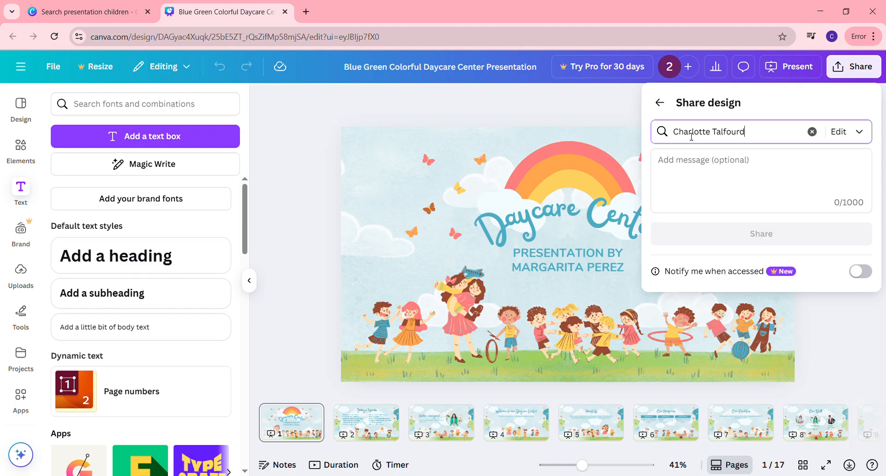
left_click(856, 141)
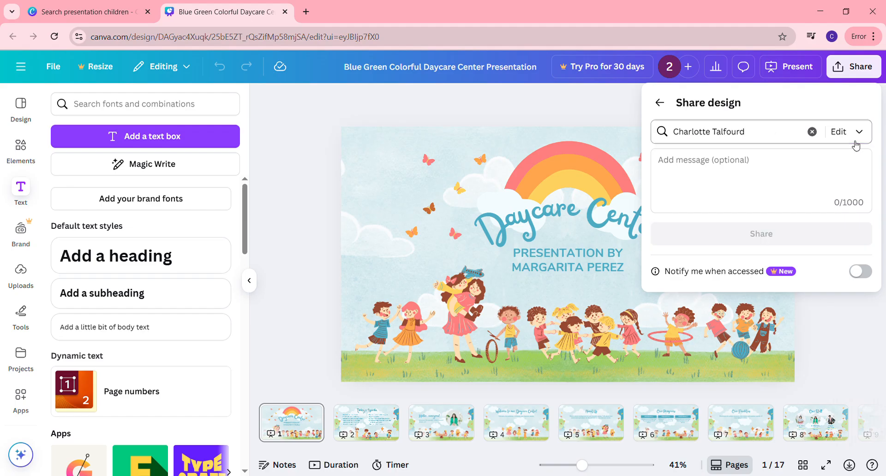
left_click(855, 142)
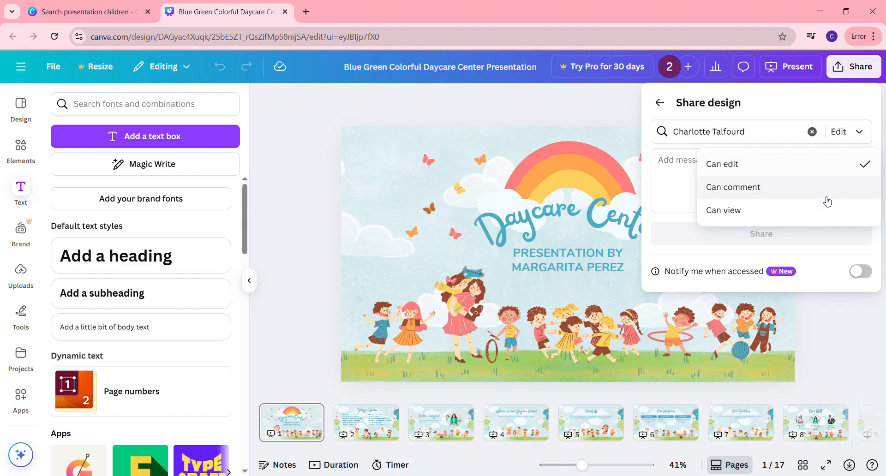
left_click(669, 173)
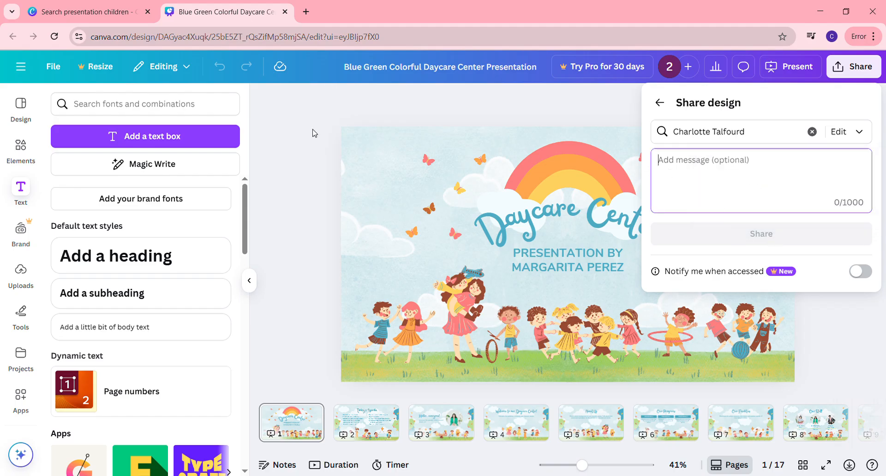
left_click(302, 160)
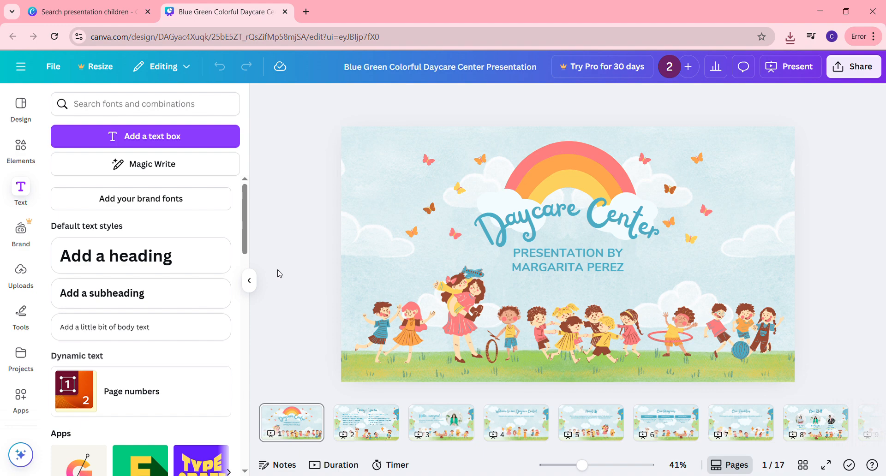
Collapse the text side panel to give the presentation canvas more room
left_click(252, 281)
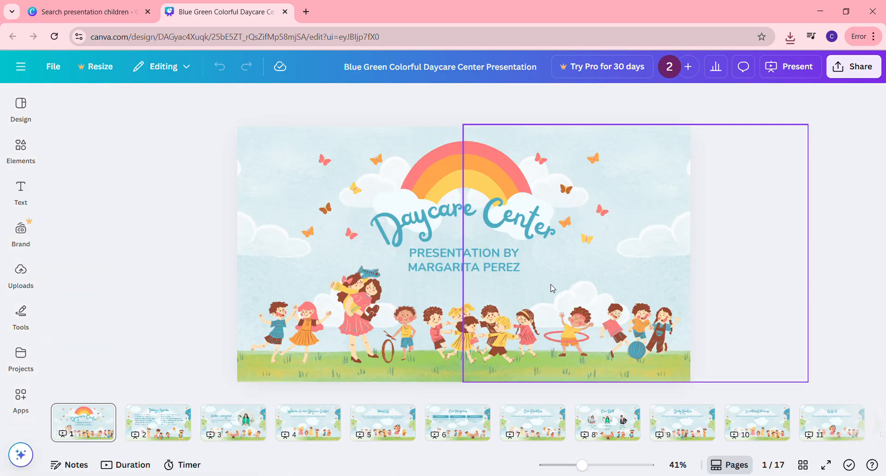